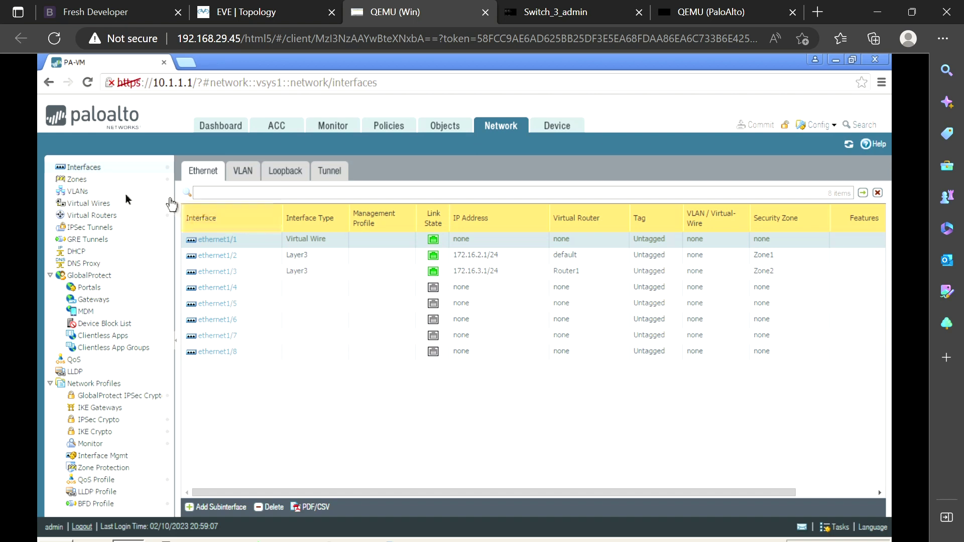
# Create a Tap-type security zone named TapZone
pyautogui.click(82, 184)
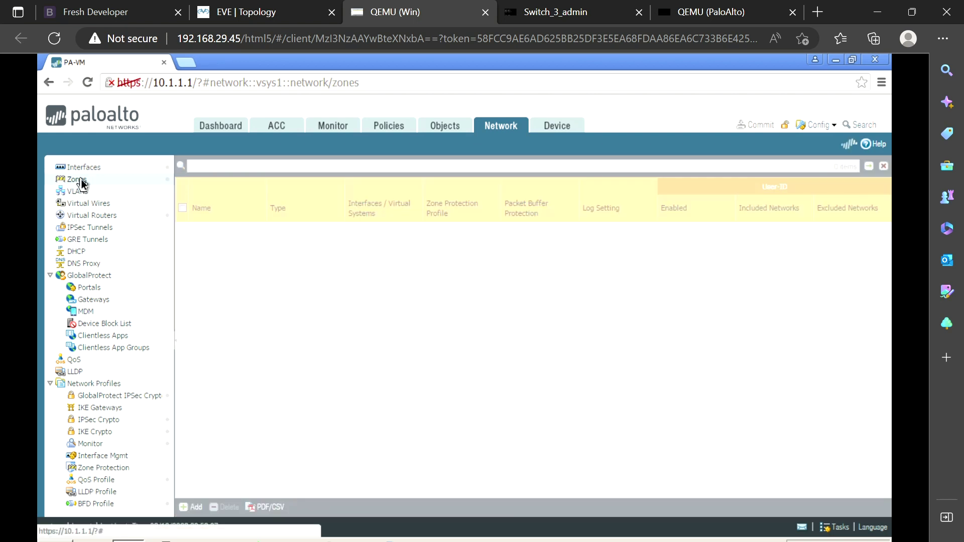
pyautogui.click(190, 508)
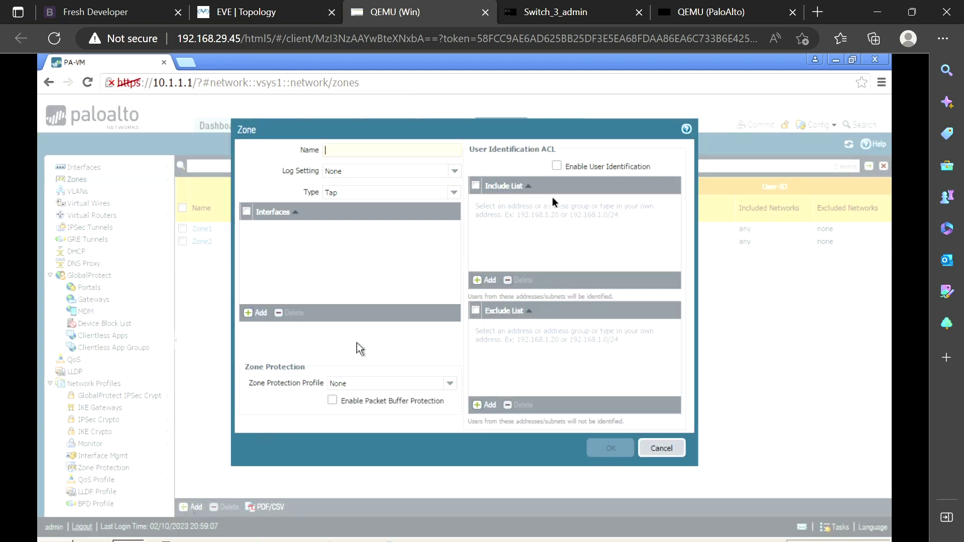
pyautogui.write('Tap')
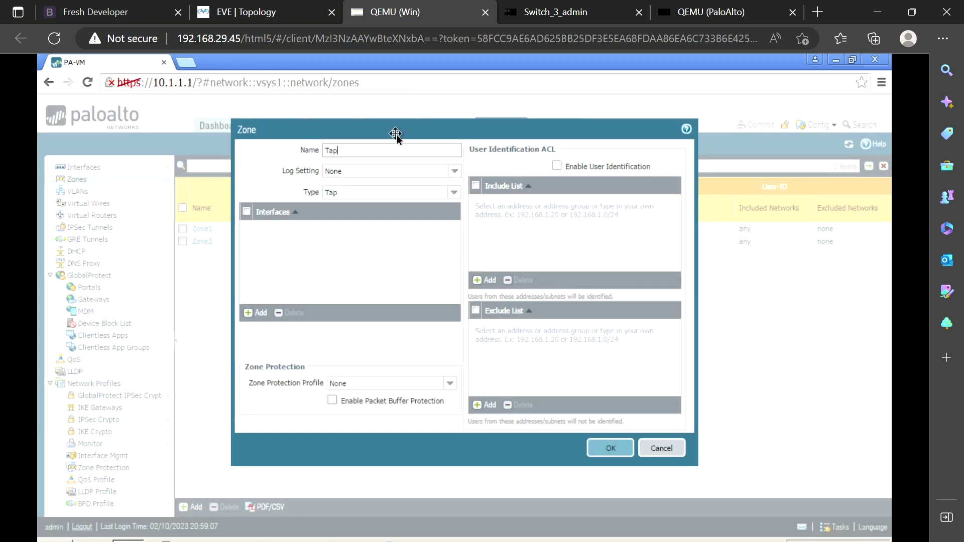
pyautogui.write('Zone')
pyautogui.click(610, 454)
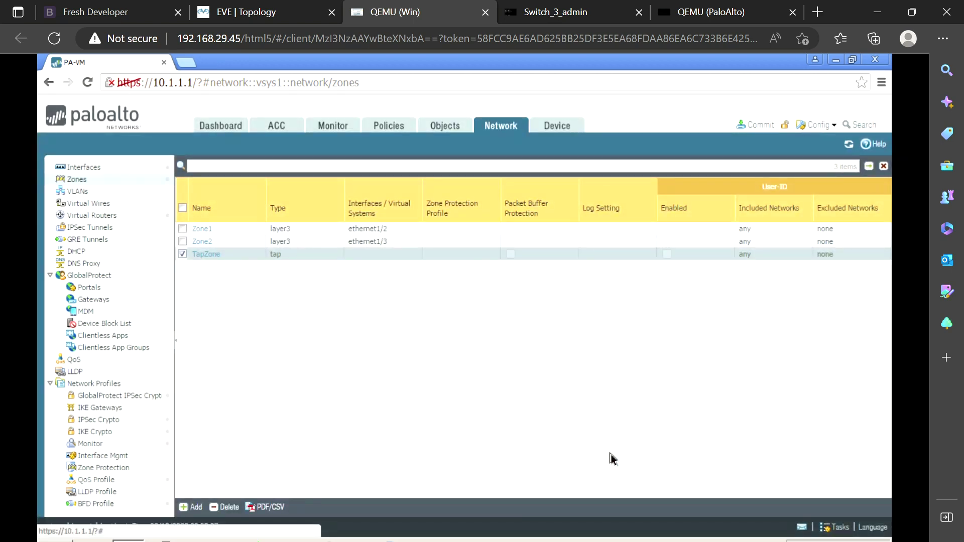
# Open the settings of the ethernet1/1 interface
pyautogui.click(86, 170)
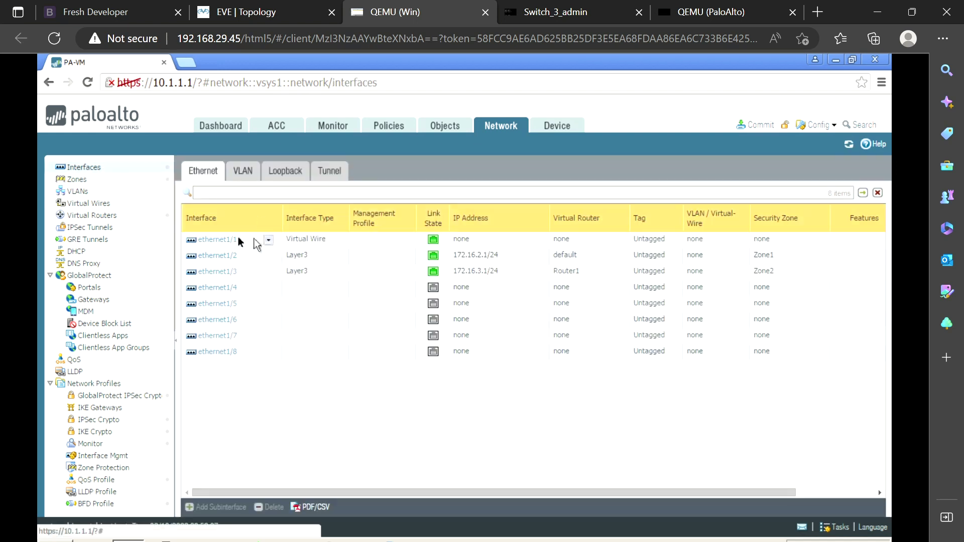
pyautogui.click(216, 243)
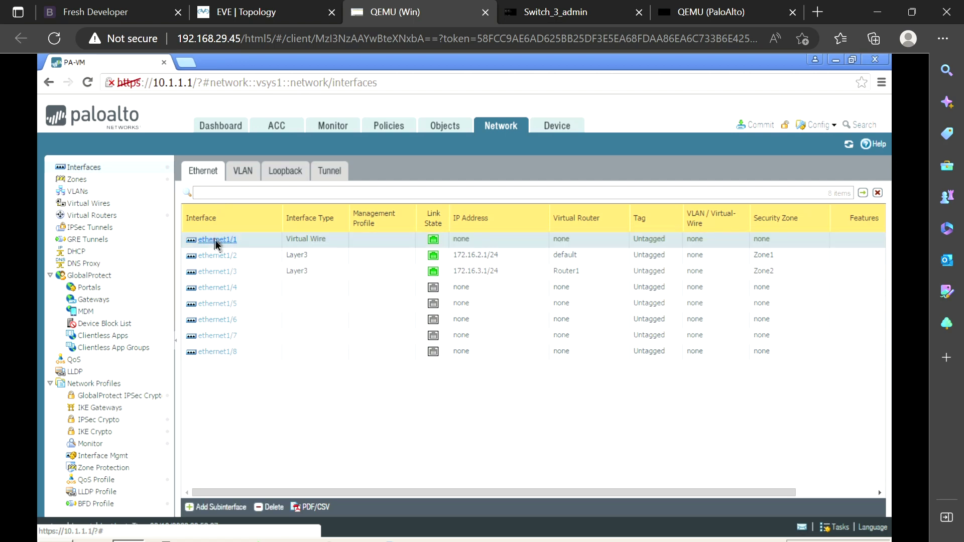
pyautogui.click(217, 243)
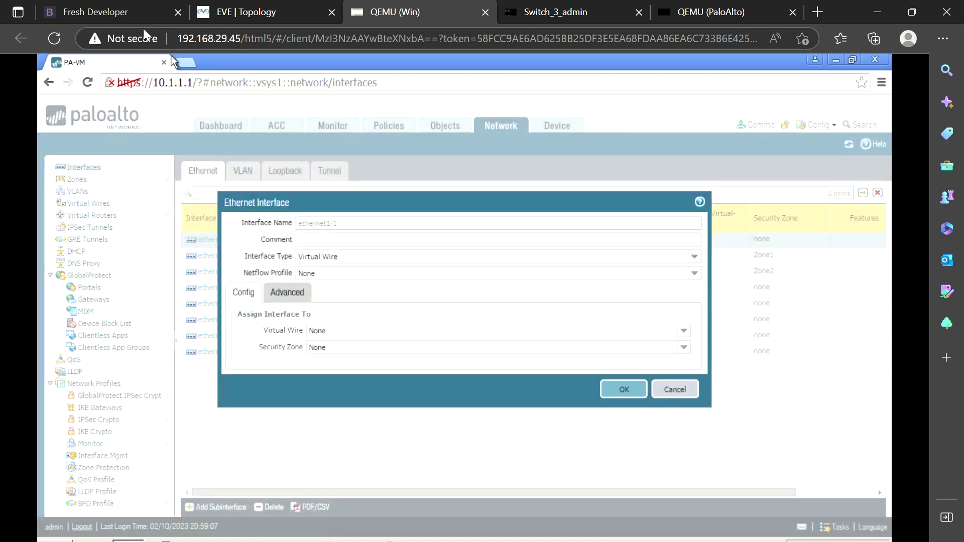
# Switch to the EVE topology and trace the traffic path from Computer through Switch to Net and to PaloAlto's eth1/1
pyautogui.click(245, 14)
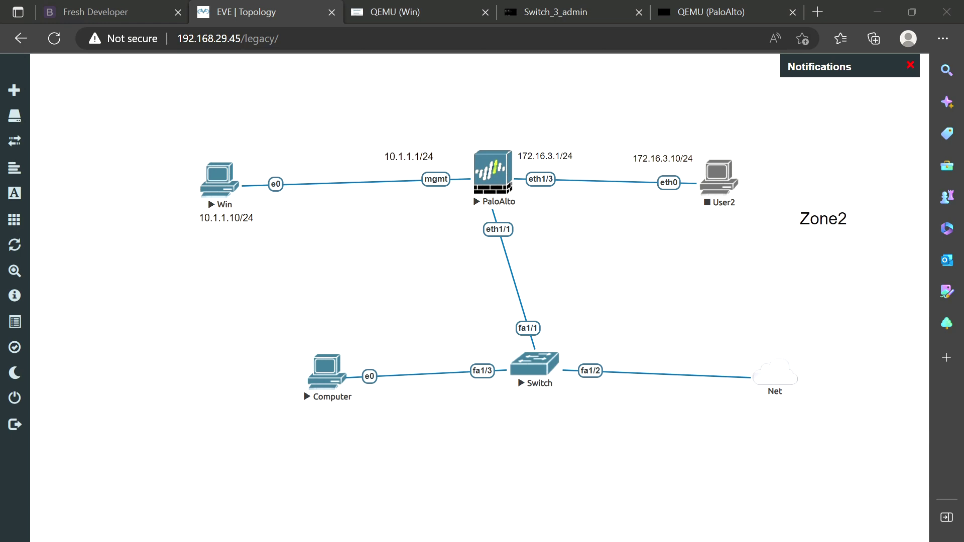
pyautogui.moveTo(356, 325)
pyautogui.mouseDown()
pyautogui.moveTo(609, 312)
pyautogui.moveTo(751, 339)
pyautogui.moveTo(731, 347)
pyautogui.mouseUp()
pyautogui.moveTo(574, 334)
pyautogui.mouseDown()
pyautogui.moveTo(464, 368)
pyautogui.moveTo(583, 335)
pyautogui.mouseUp()
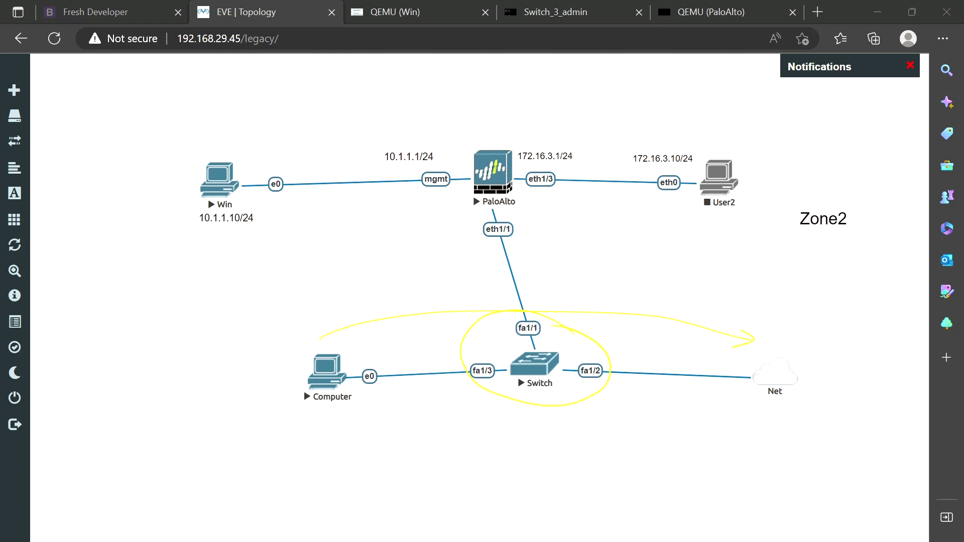
pyautogui.moveTo(497, 403)
pyautogui.mouseDown()
pyautogui.moveTo(484, 342)
pyautogui.moveTo(513, 333)
pyautogui.mouseUp()
pyautogui.moveTo(557, 340)
pyautogui.mouseDown()
pyautogui.moveTo(523, 247)
pyautogui.moveTo(542, 255)
pyautogui.moveTo(507, 212)
pyautogui.mouseUp()
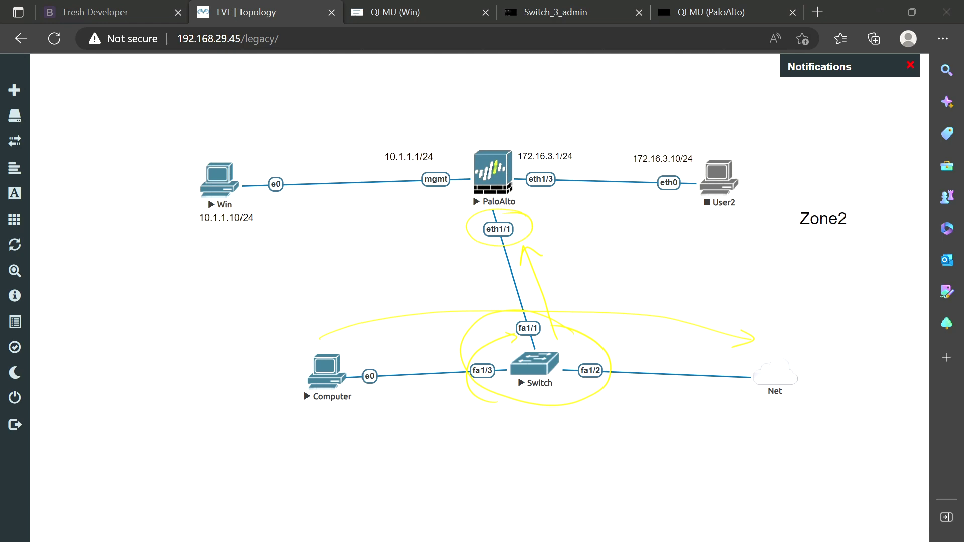
pyautogui.press('Escape')
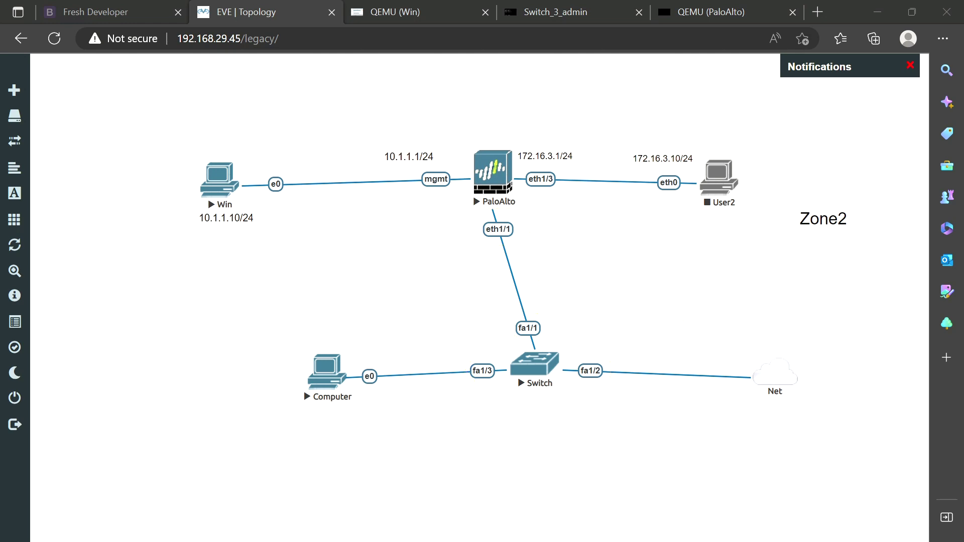
# Back in the firewall's web interface, set ethernet1/1's interface type to Tap and assign it to the TapZone security zone
pyautogui.click(400, 14)
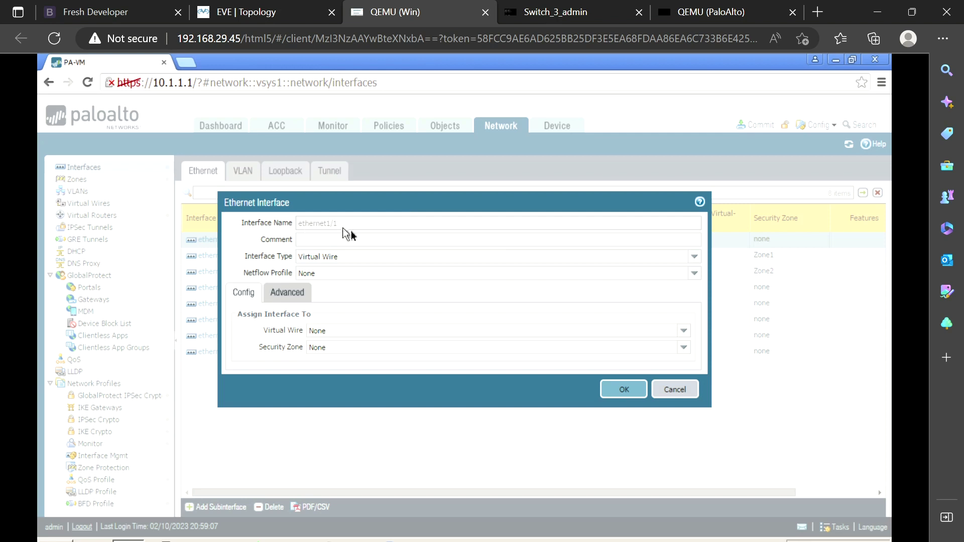
pyautogui.click(692, 262)
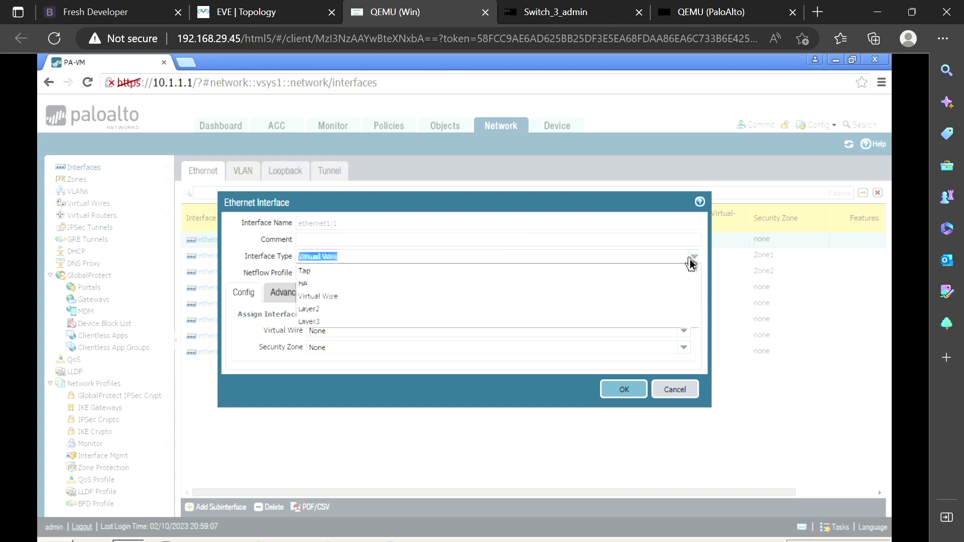
pyautogui.click(375, 274)
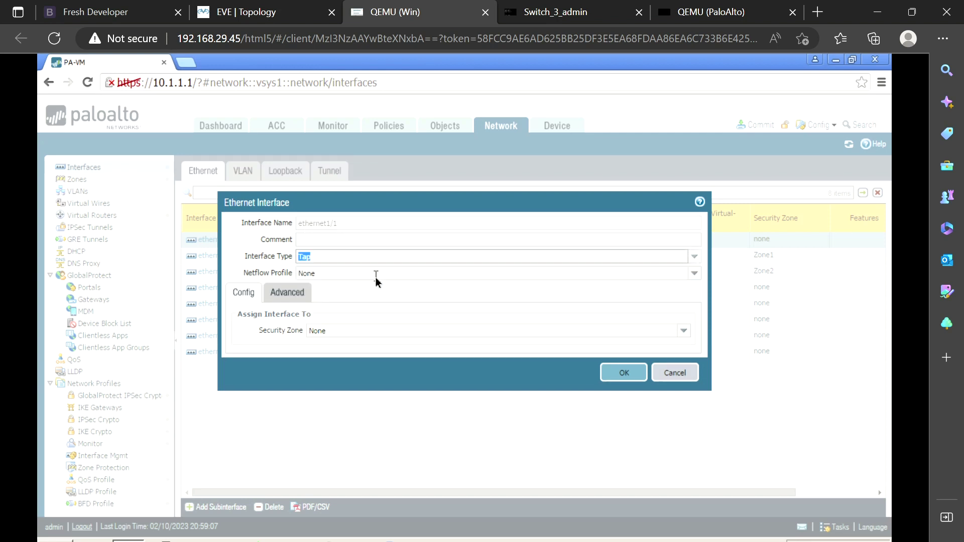
pyautogui.click(684, 332)
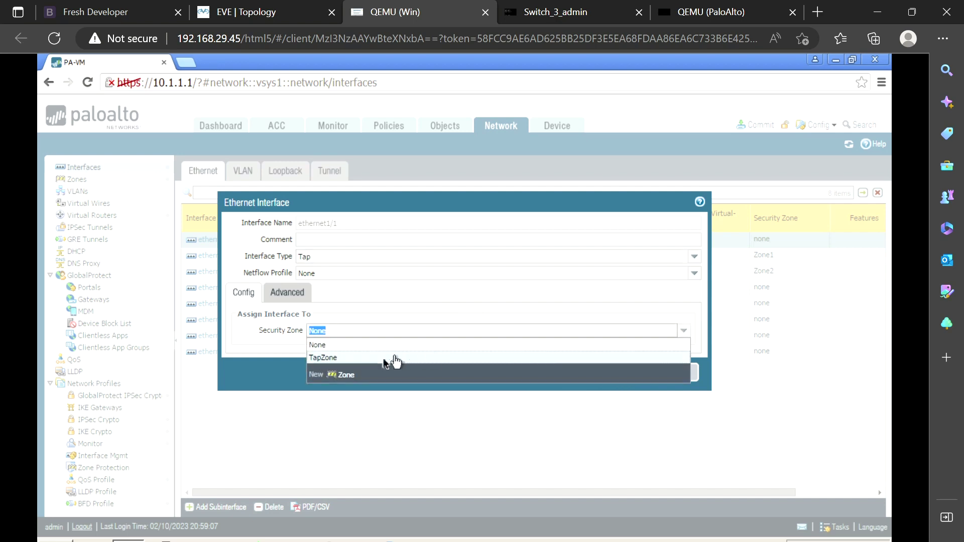
pyautogui.click(373, 358)
pyautogui.click(612, 376)
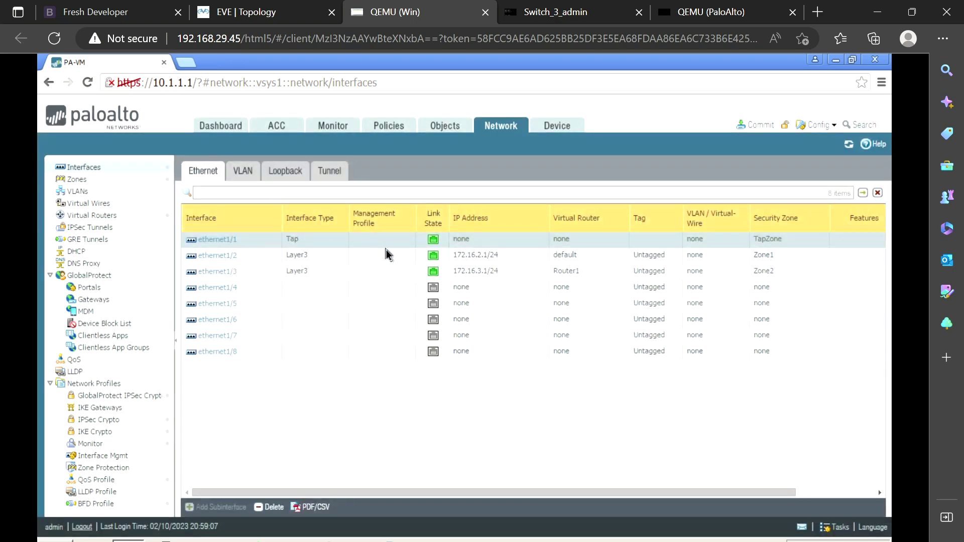
# Add a new security policy rule with TapZone as both the source zone and the destination zone
pyautogui.click(392, 129)
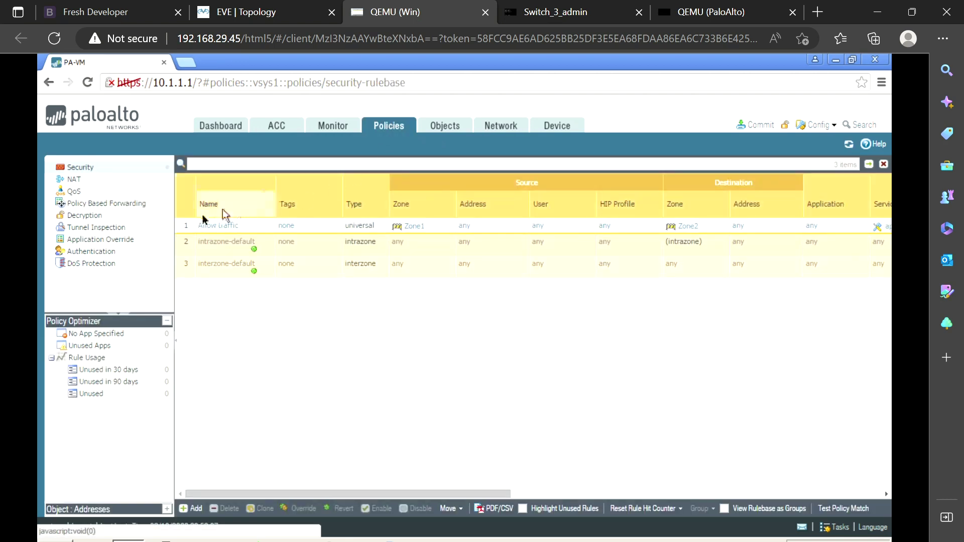
pyautogui.click(193, 509)
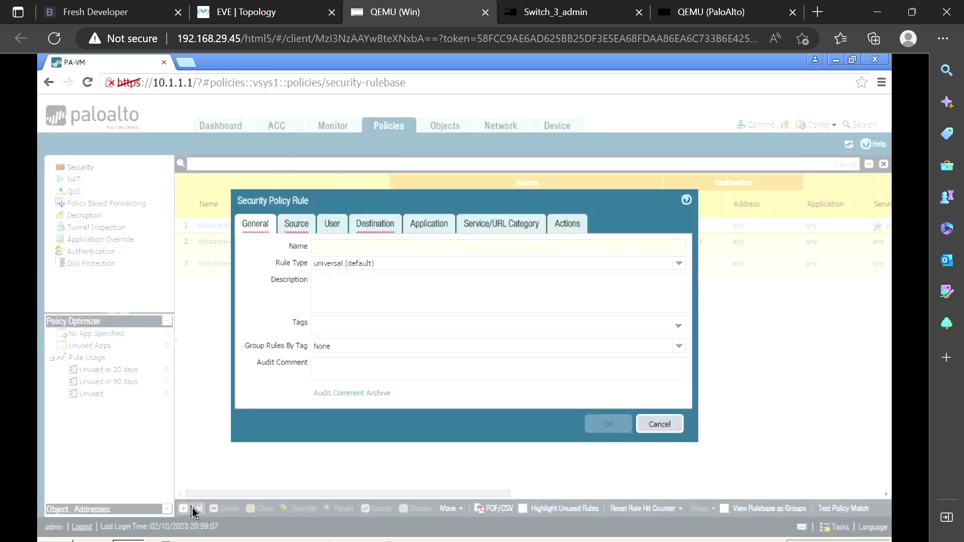
pyautogui.click(291, 226)
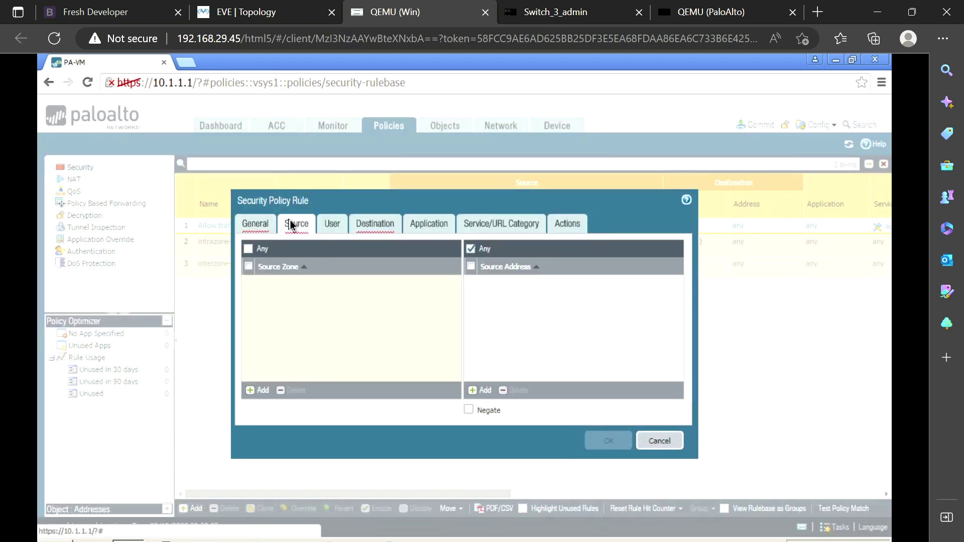
pyautogui.click(259, 390)
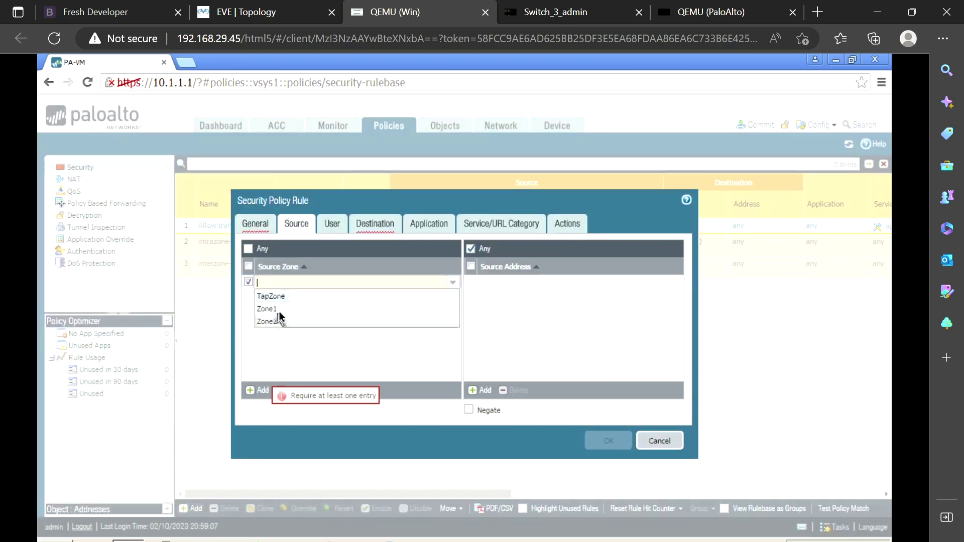
pyautogui.click(272, 296)
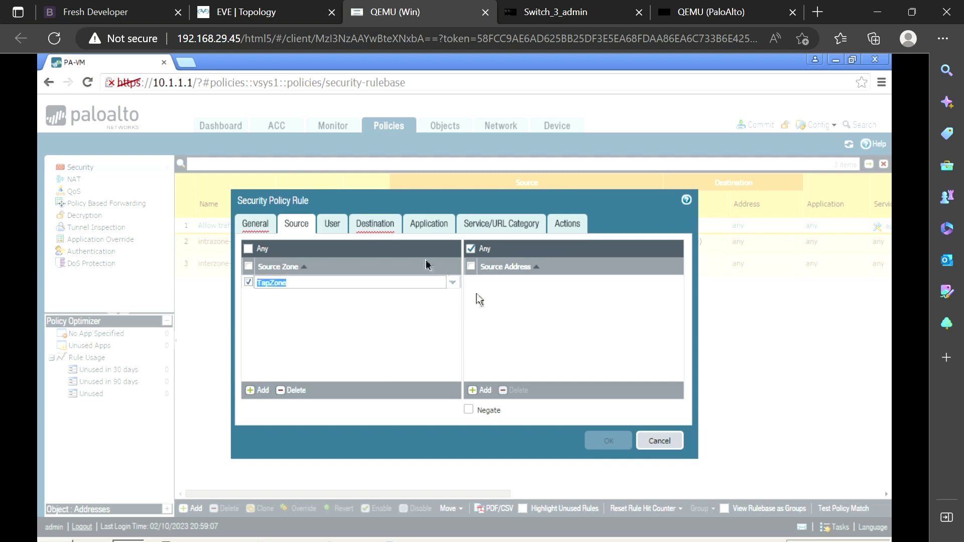
pyautogui.click(373, 228)
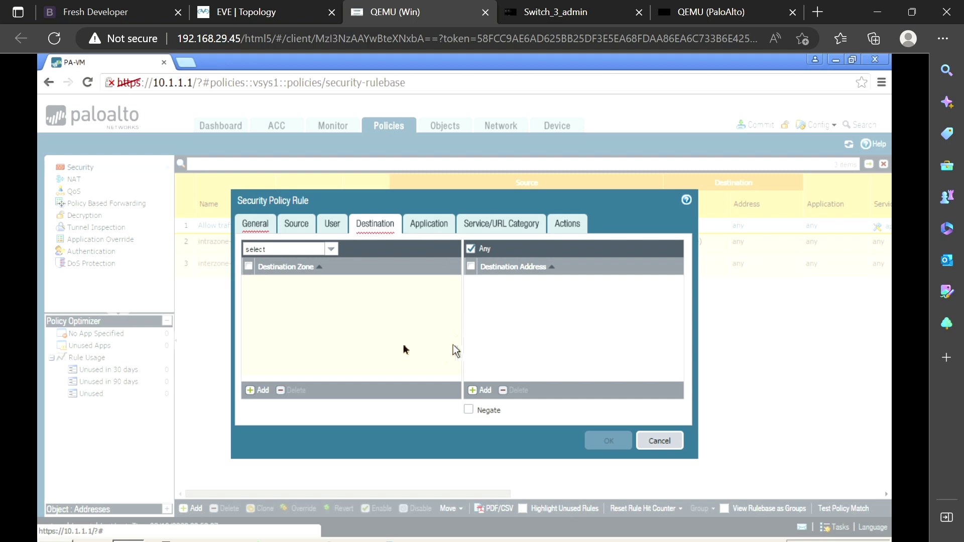
pyautogui.click(251, 395)
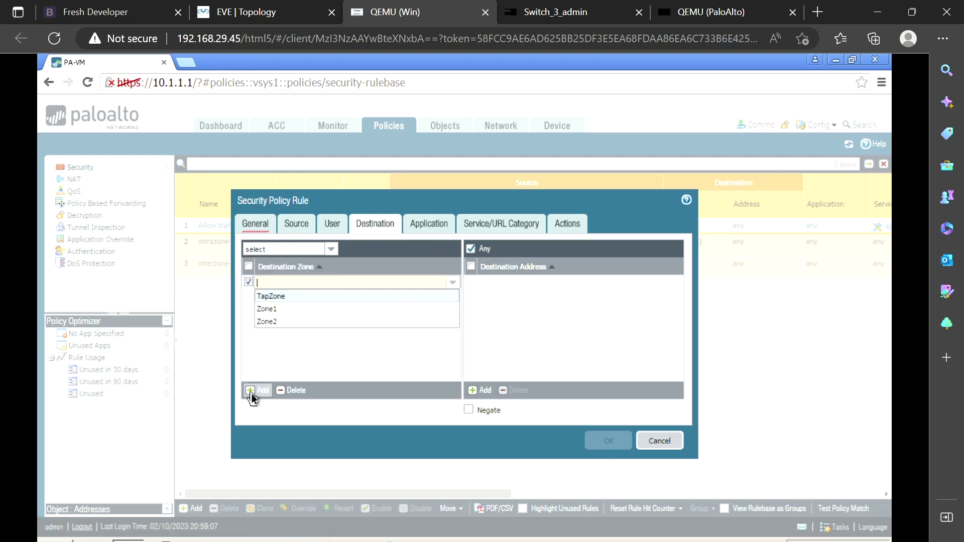
pyautogui.click(278, 299)
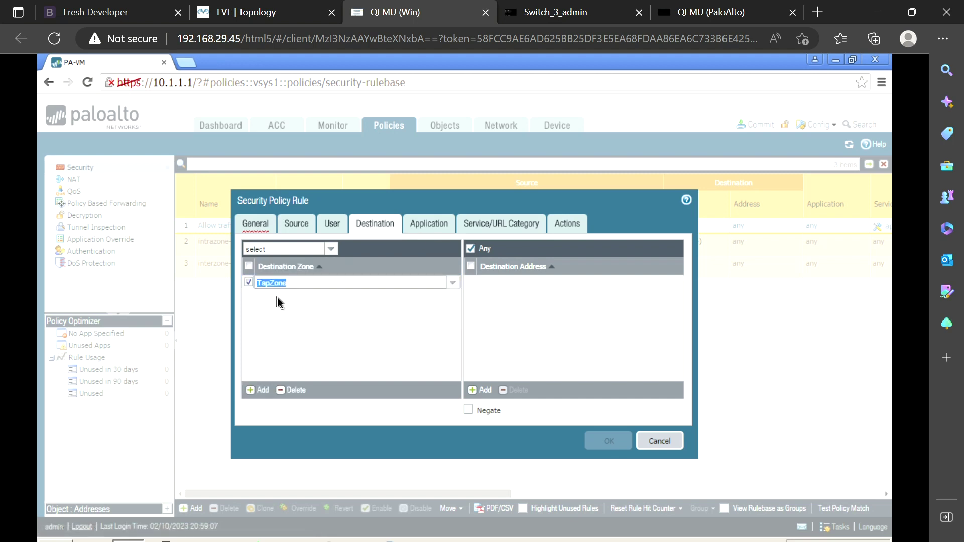
# Name the security policy rule Allow Tap traffic, check its source zone and save the rule
pyautogui.click(255, 227)
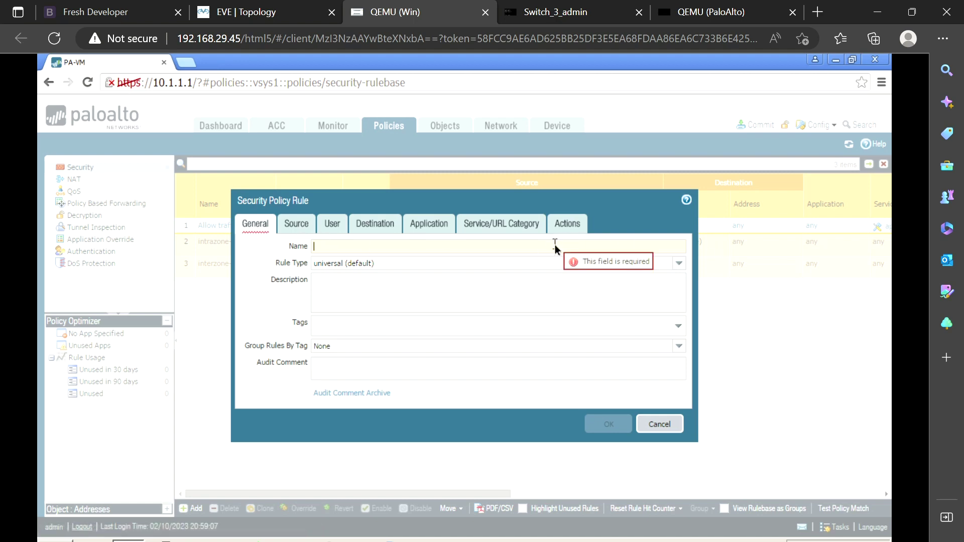
pyautogui.write('Allow Tap traffic')
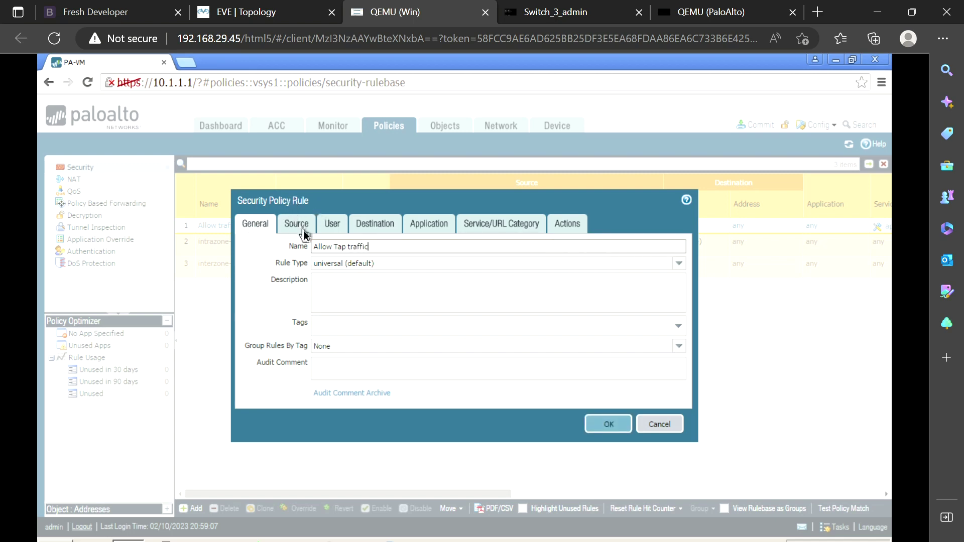
pyautogui.click(304, 232)
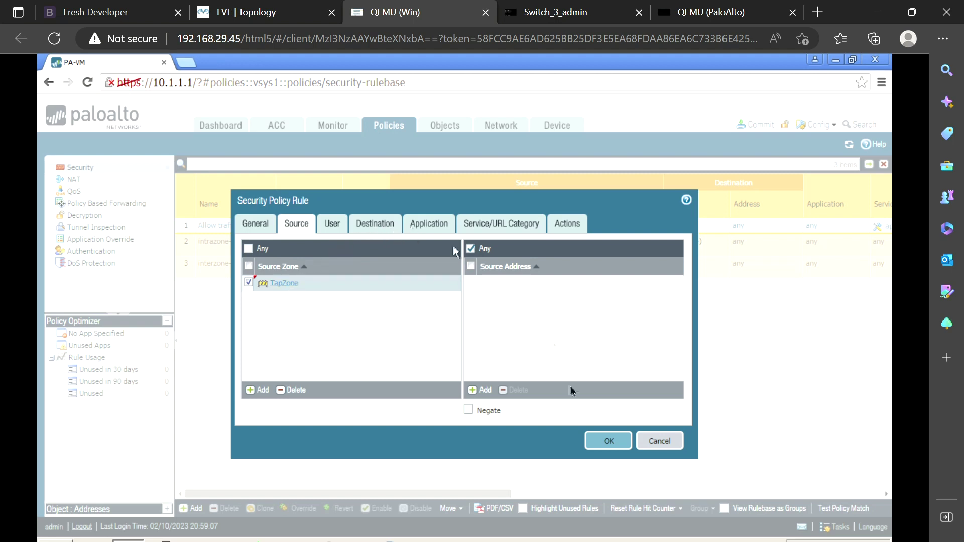
pyautogui.click(609, 440)
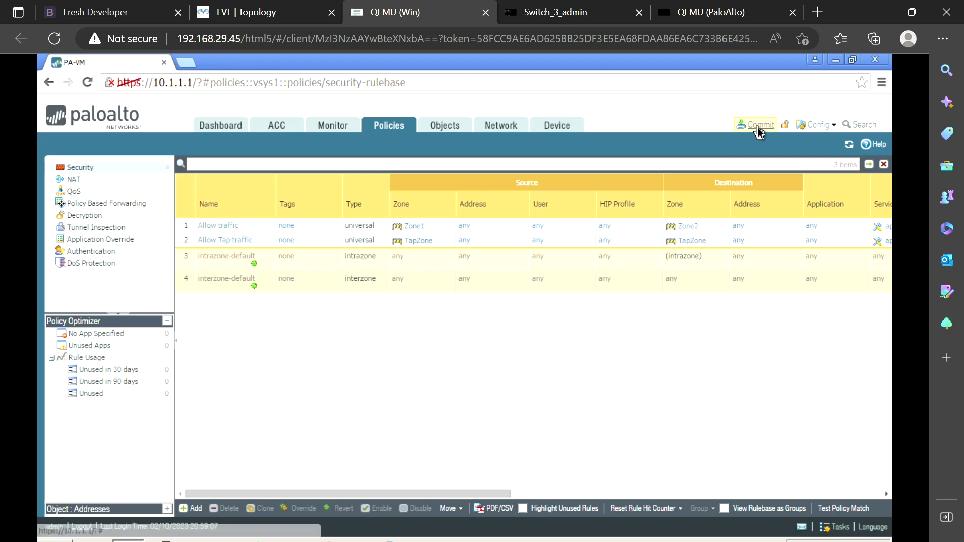
# Commit the pending configuration changes to the firewall and close the commit status
pyautogui.click(755, 126)
pyautogui.click(583, 471)
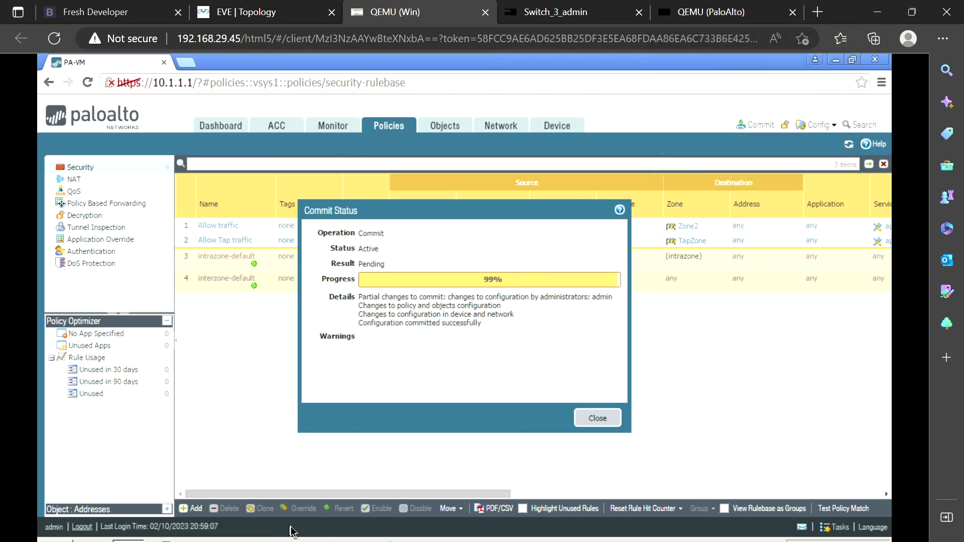
pyautogui.click(601, 421)
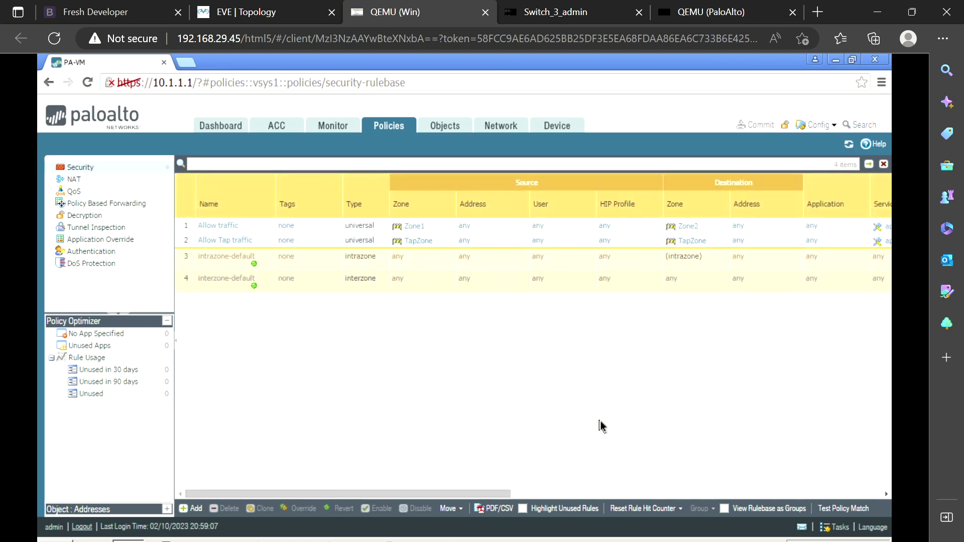
# Examine the ACC's application usage by sessions and threats, plus the threat and blocked activity views
pyautogui.click(277, 129)
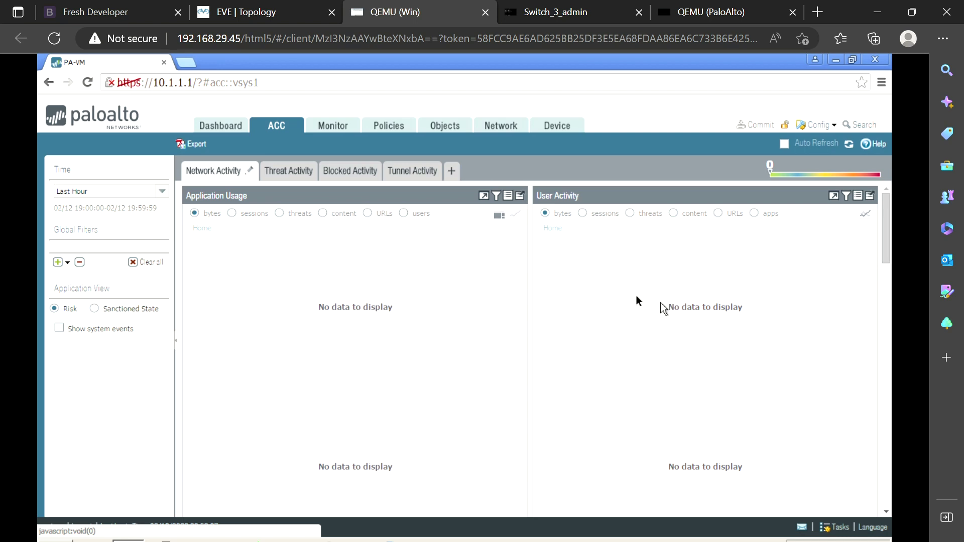
pyautogui.click(232, 213)
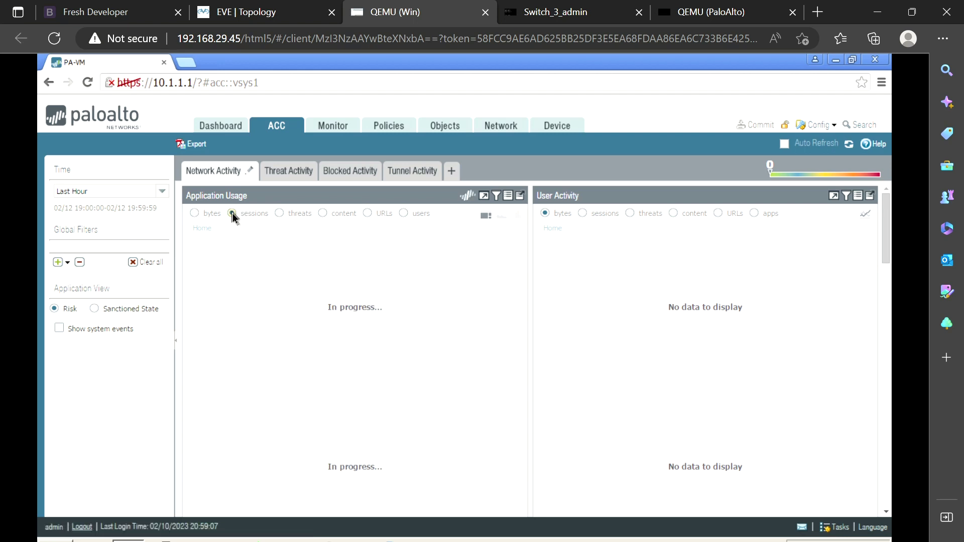
pyautogui.click(279, 214)
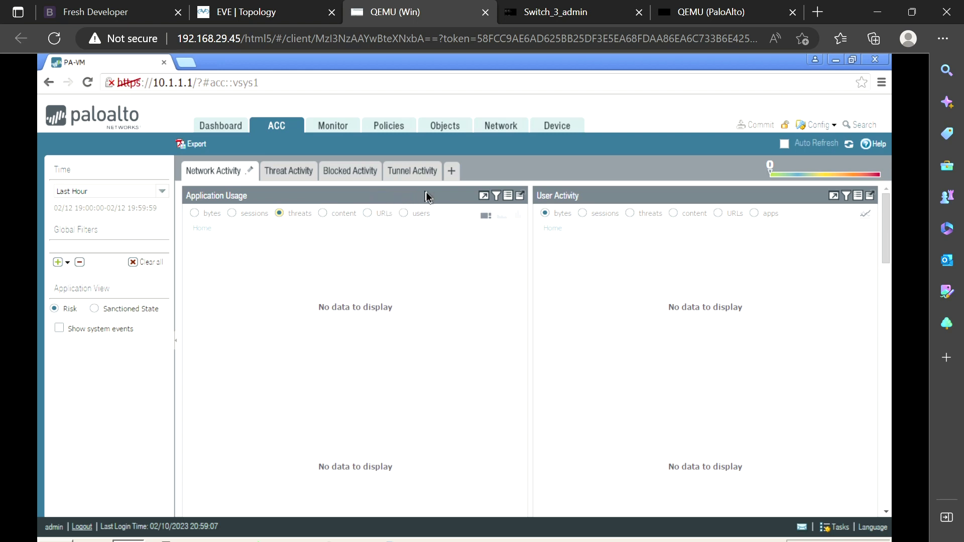
pyautogui.click(279, 176)
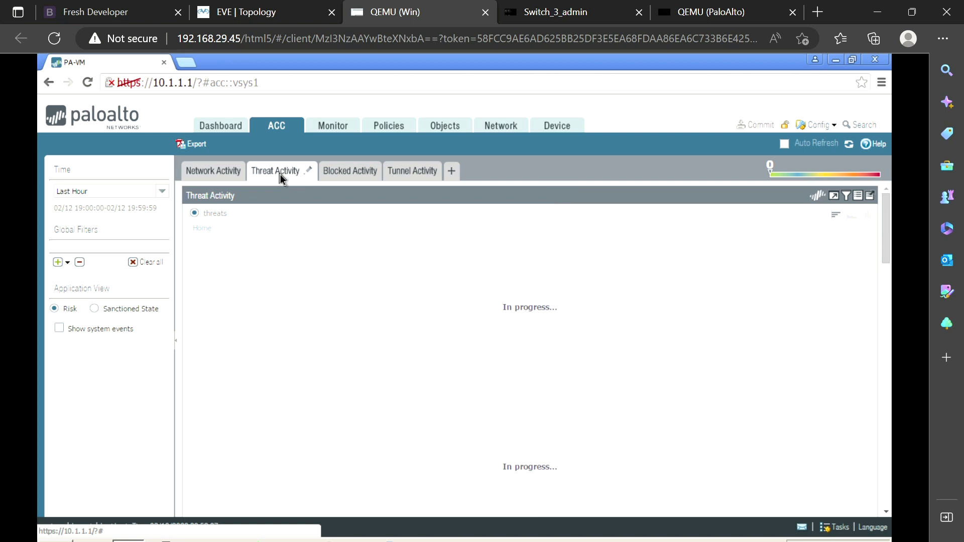
pyautogui.click(354, 173)
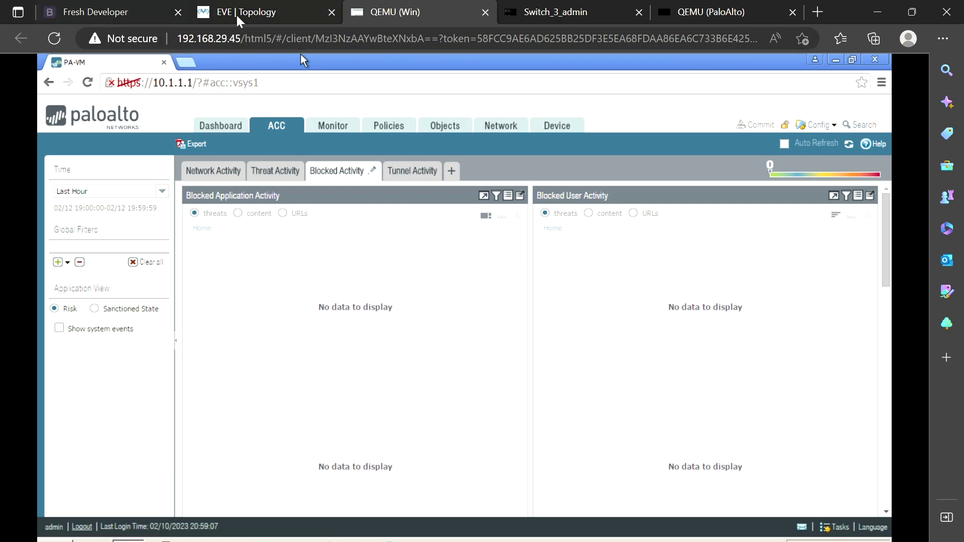
# View the EVE topology, then switch to the Chrome window showing Google image results for acc tab in palo alto
pyautogui.click(266, 16)
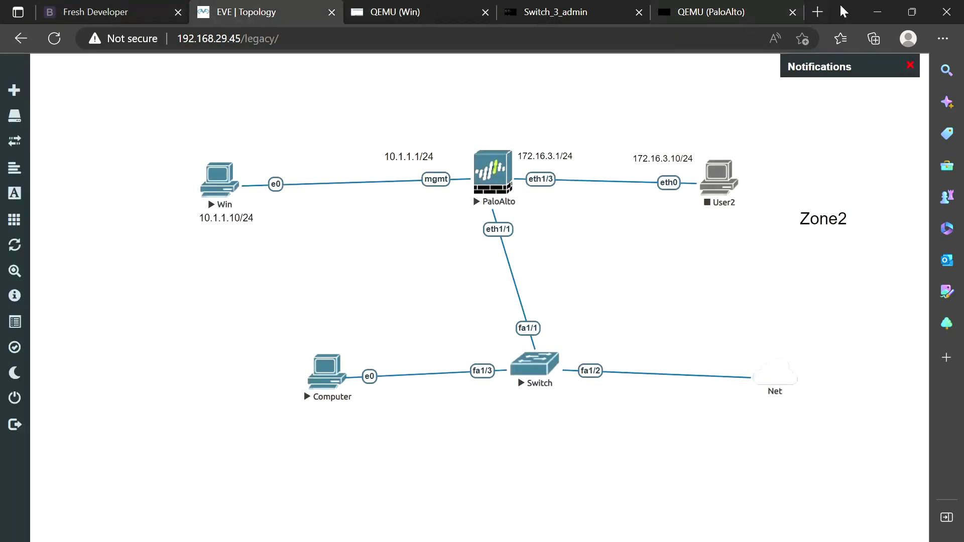
pyautogui.click(884, 10)
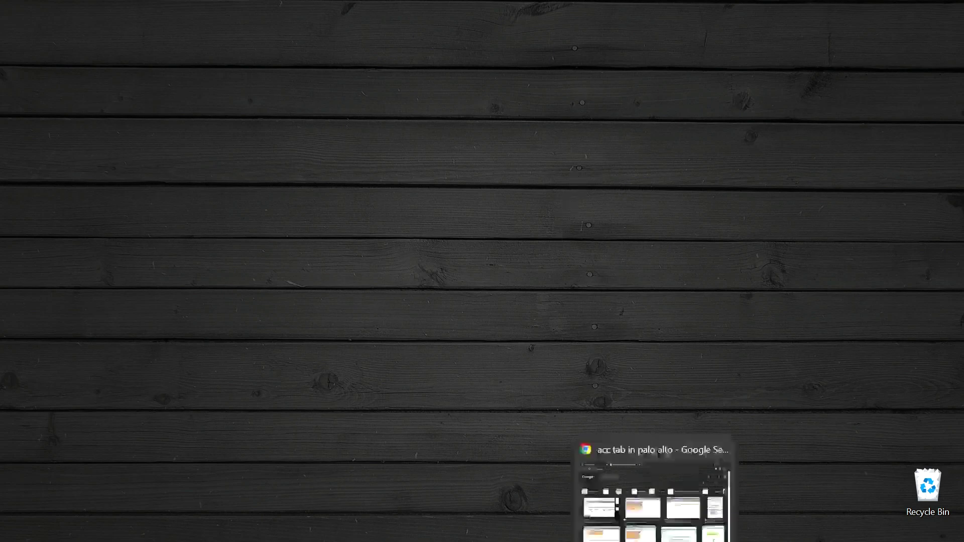
pyautogui.click(651, 494)
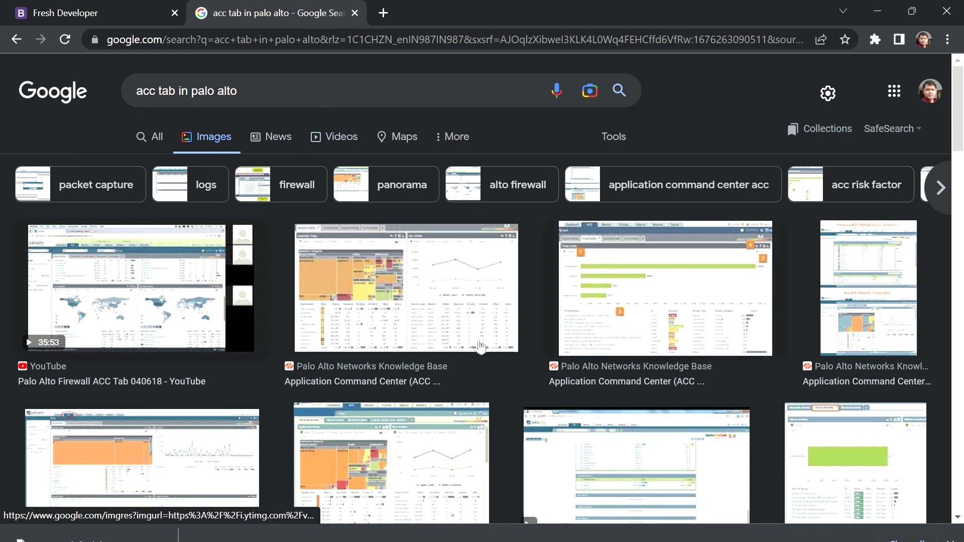
# Preview the Palo Alto Firewall ACC Tab 040618 image and examine its network activity tables and source and destination region maps
pyautogui.click(181, 293)
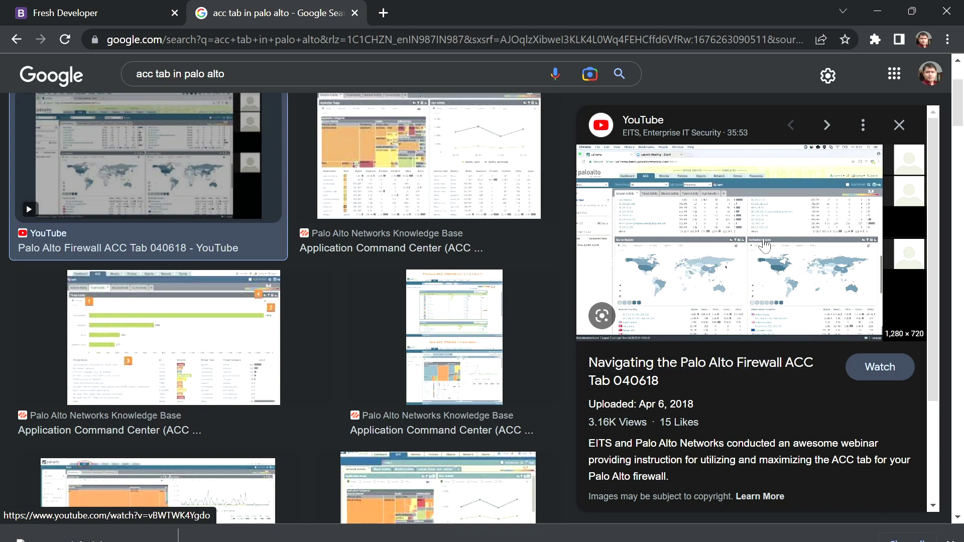
pyautogui.scroll(5, 764, 245)
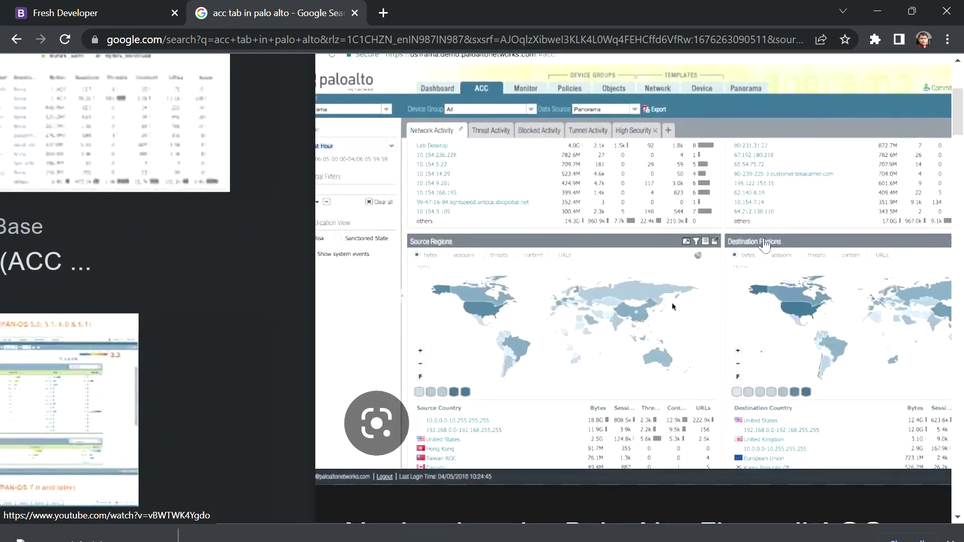
pyautogui.scroll(1, 764, 245)
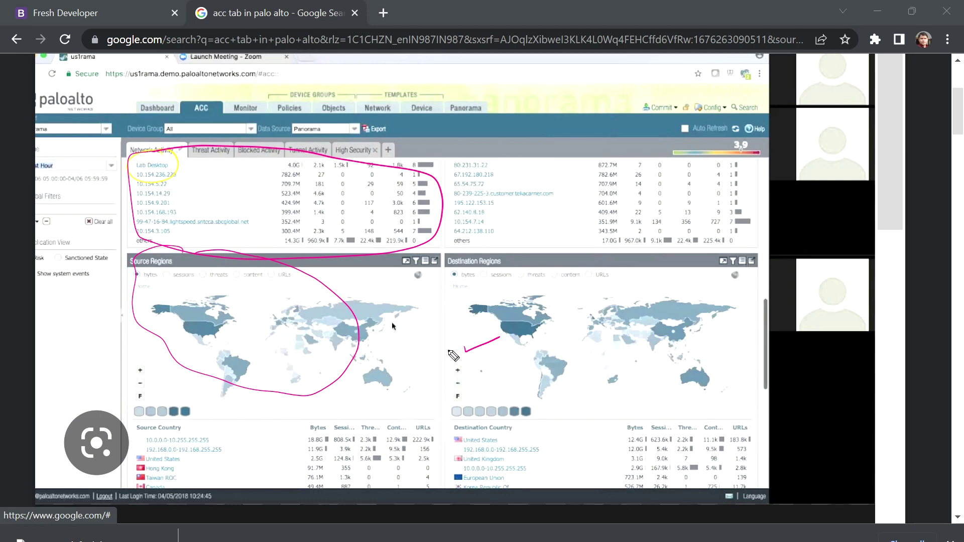
pyautogui.scroll(-1, 407, 362)
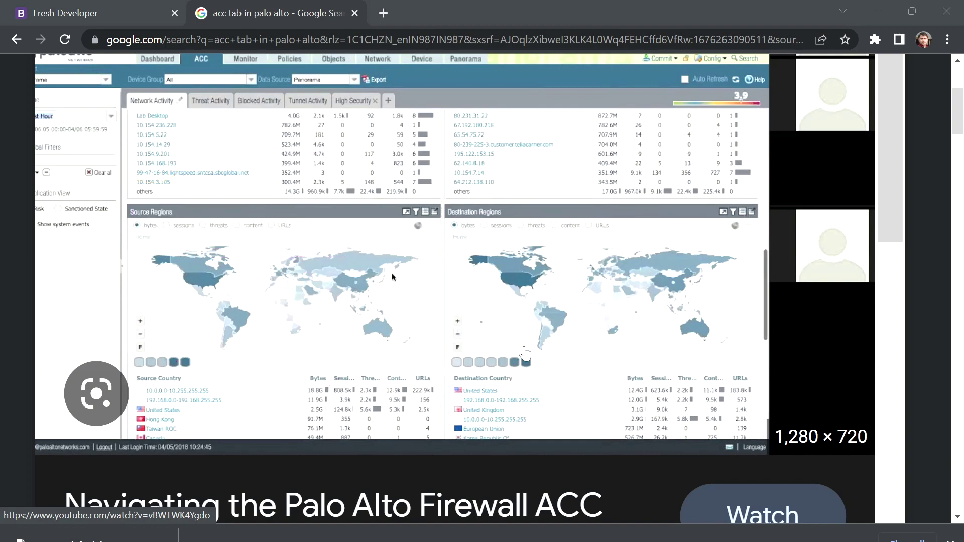
pyautogui.scroll(2, 407, 363)
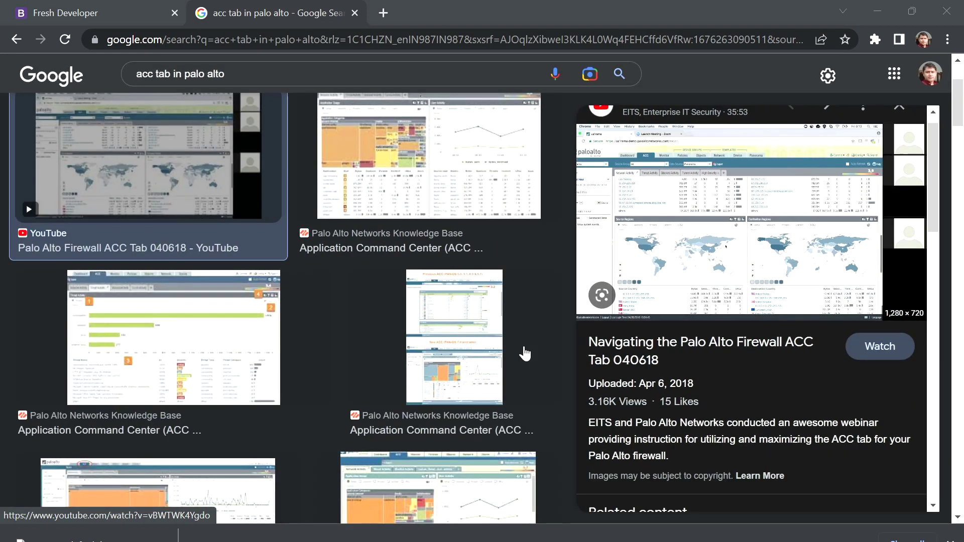
# Preview the Interact with the ACC image result from Palo Alto Networks
pyautogui.scroll(-3, 525, 354)
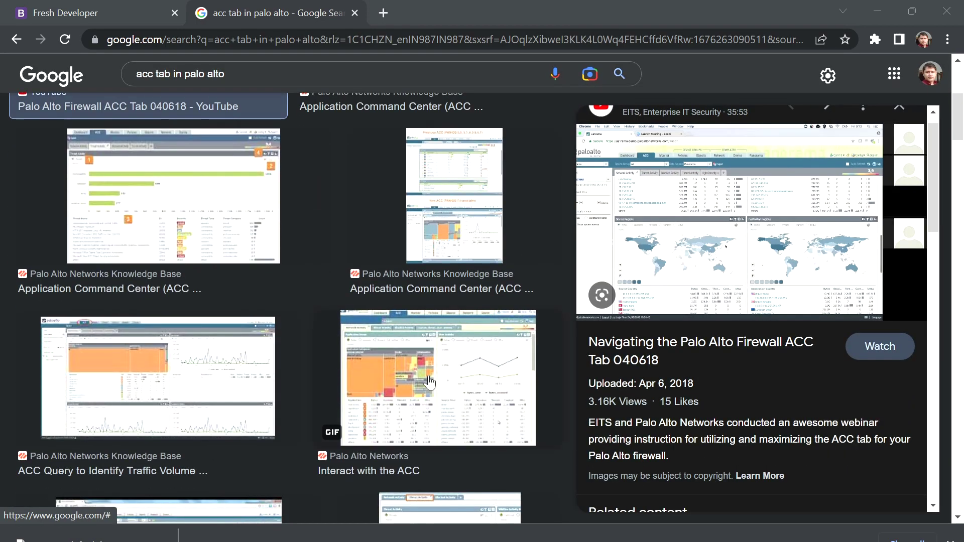
pyautogui.click(429, 383)
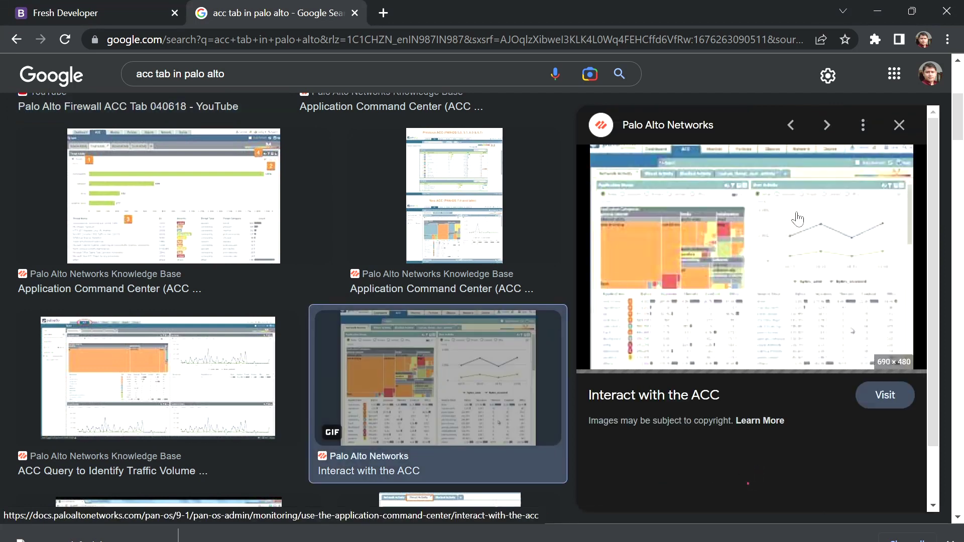